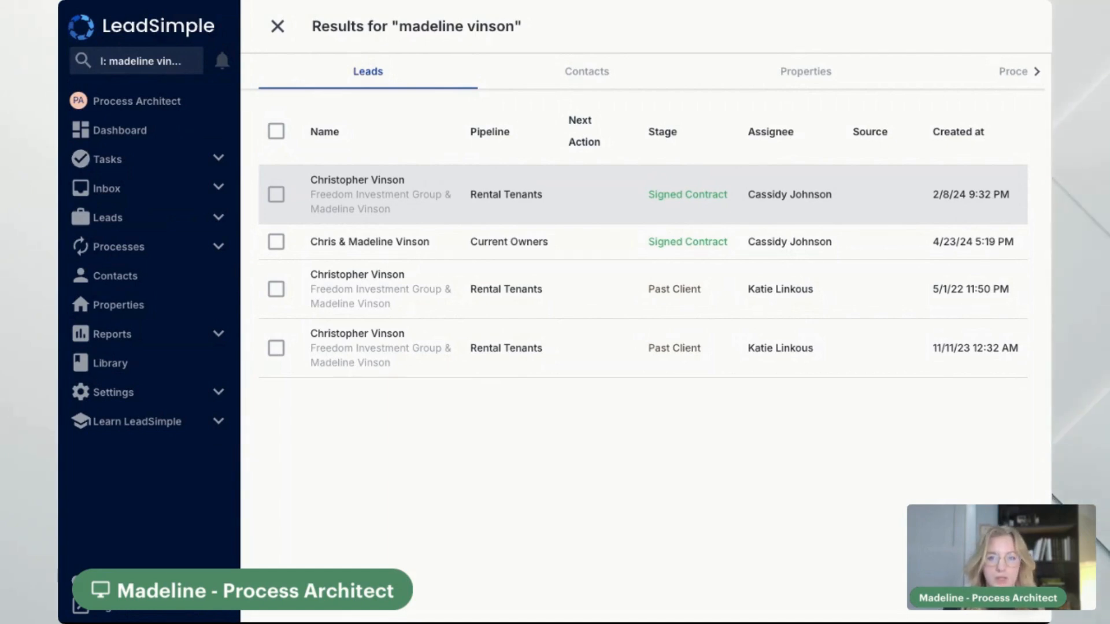
# Reveal the full name query behind the four matching lead results
pyautogui.click(163, 67)
pyautogui.click(103, 62)
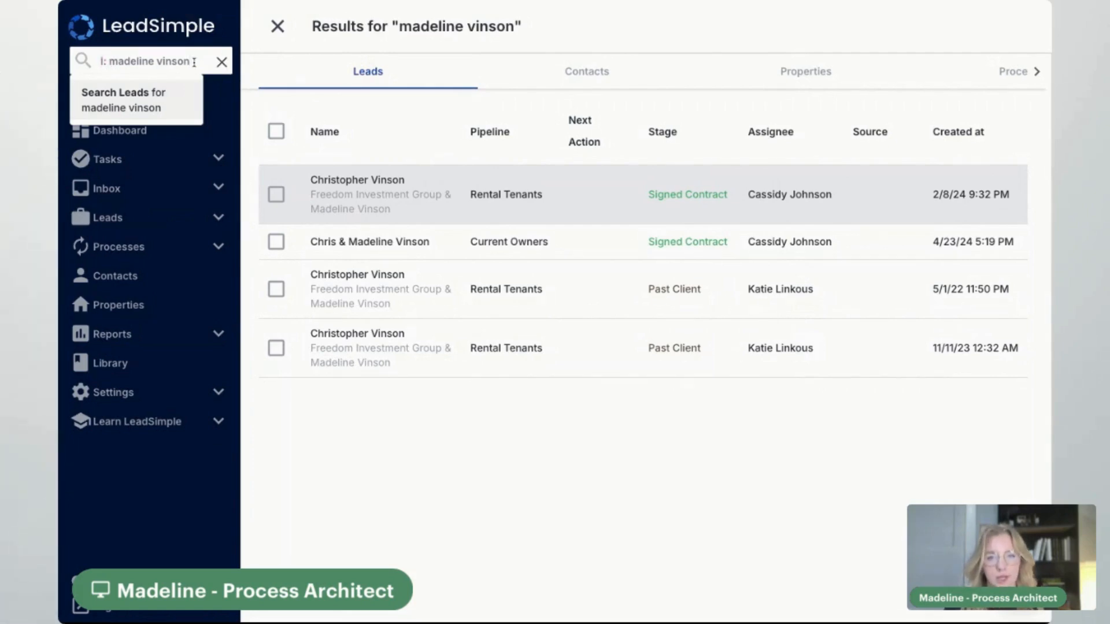
# Review the six contacts matching the name, then empty the search query
pyautogui.click(564, 77)
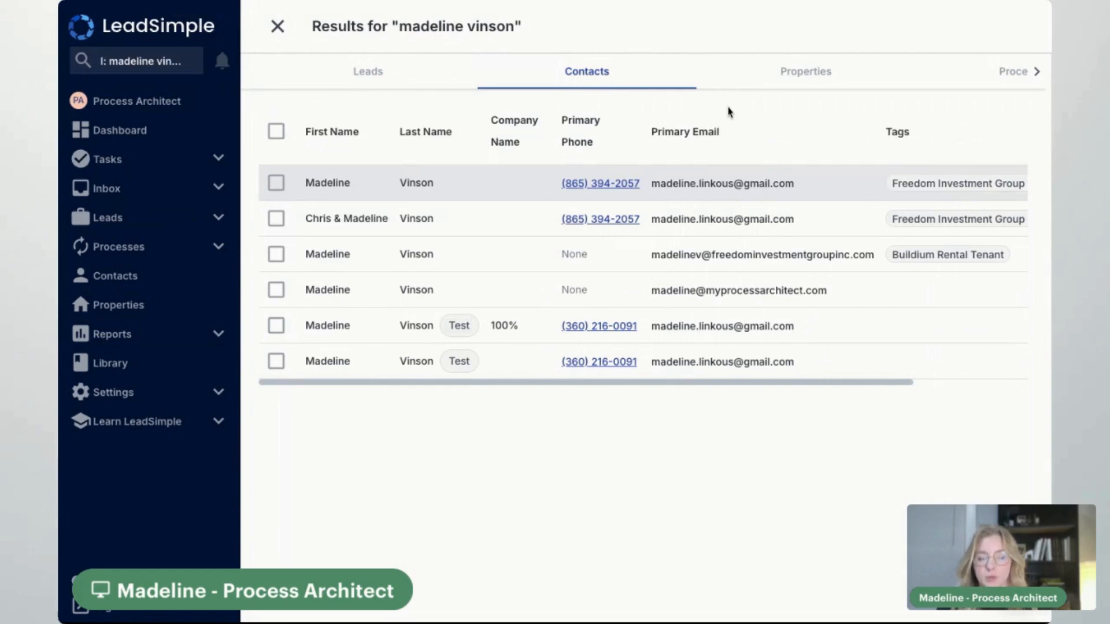
pyautogui.click(190, 61)
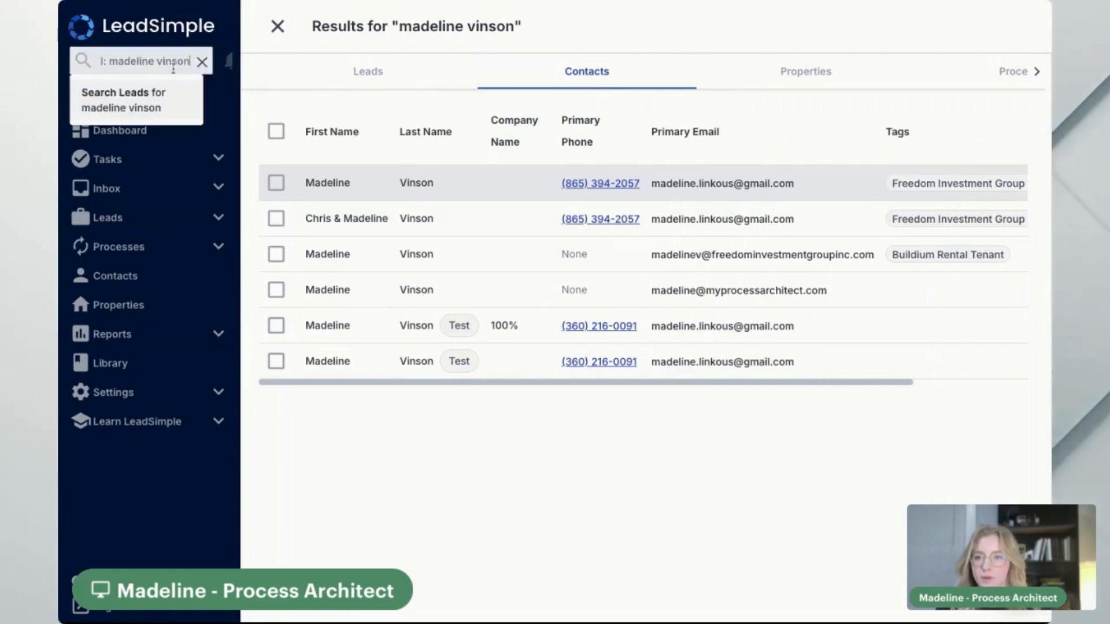
pyautogui.click(221, 63)
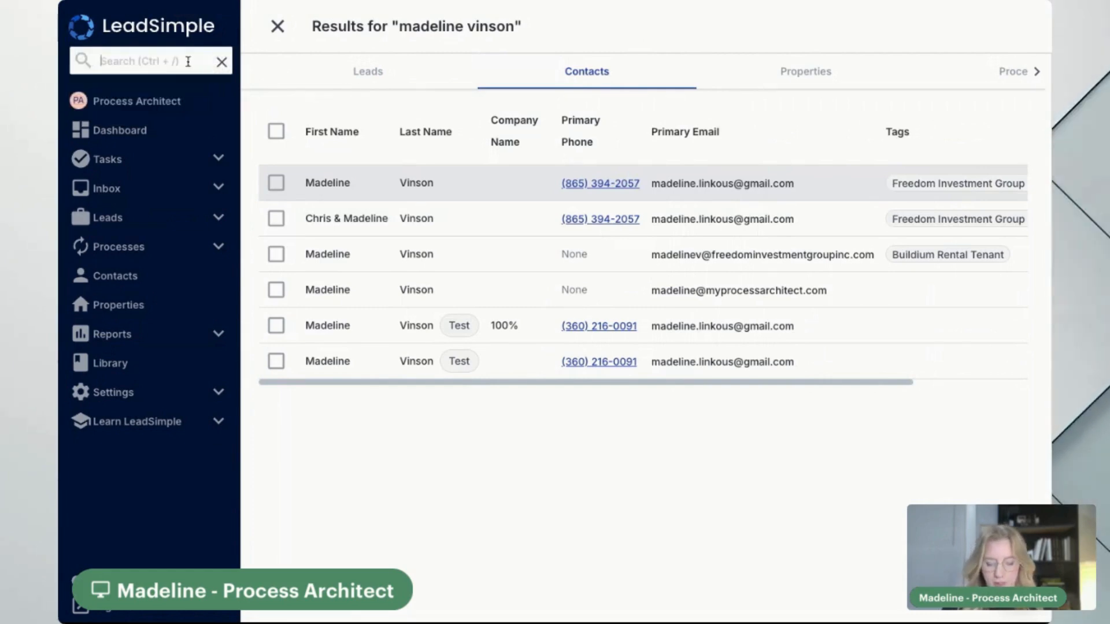
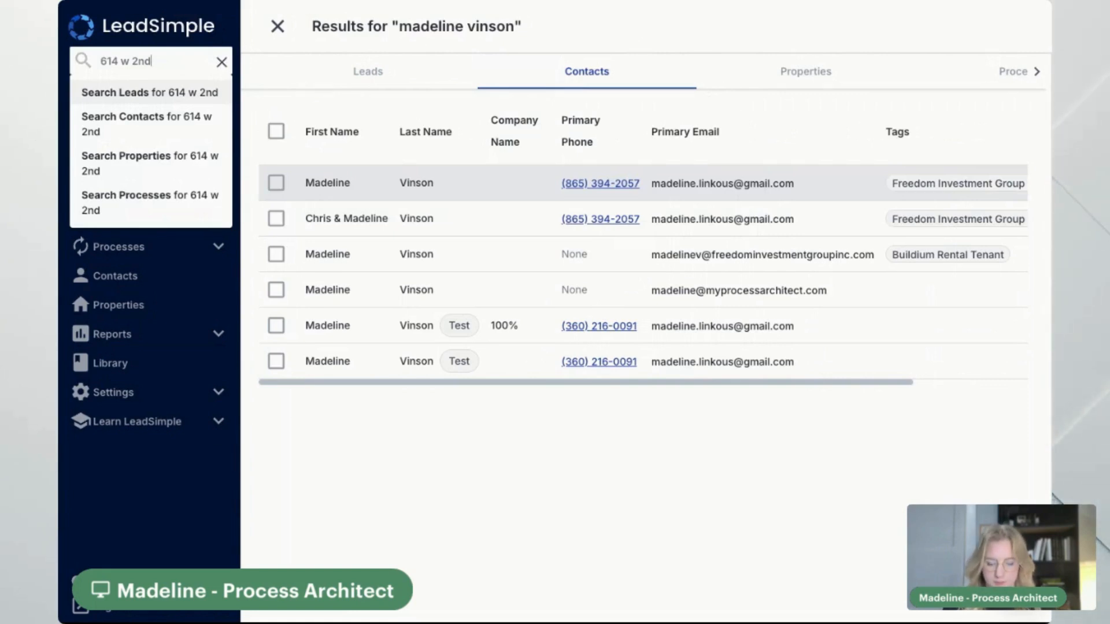
# Search a property's full street address and check its Contacts and Properties results
pyautogui.press('Return')
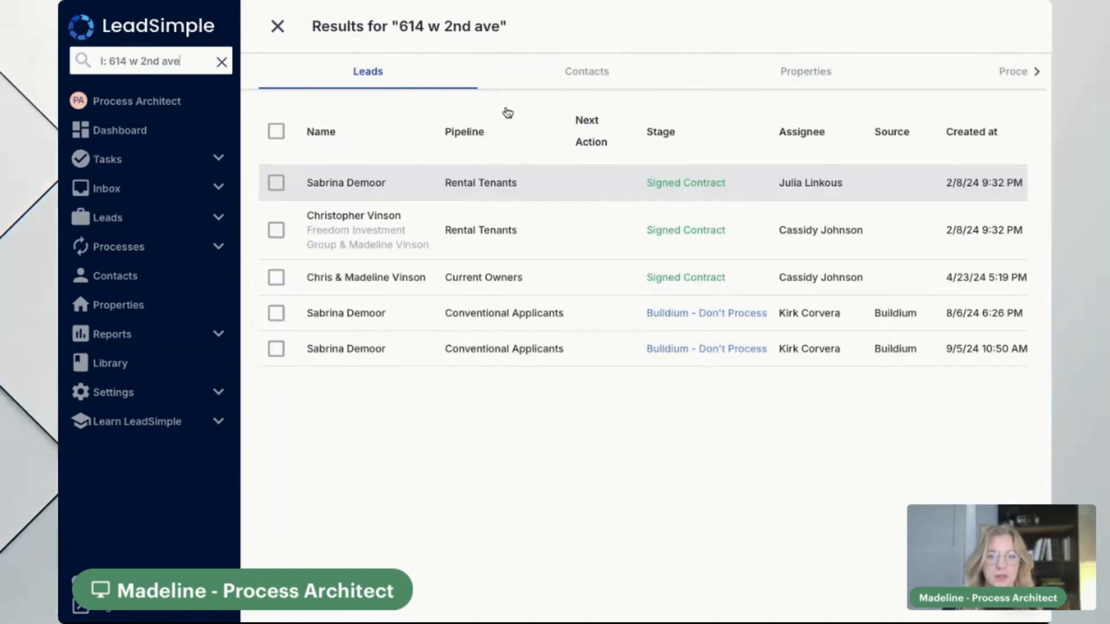
pyautogui.click(589, 81)
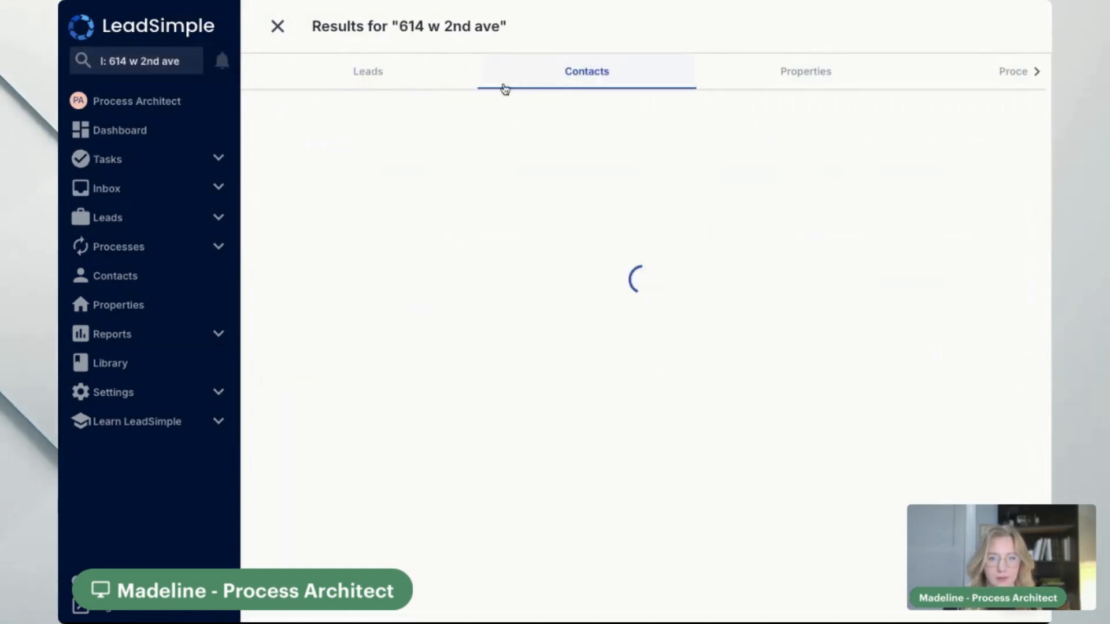
pyautogui.click(799, 87)
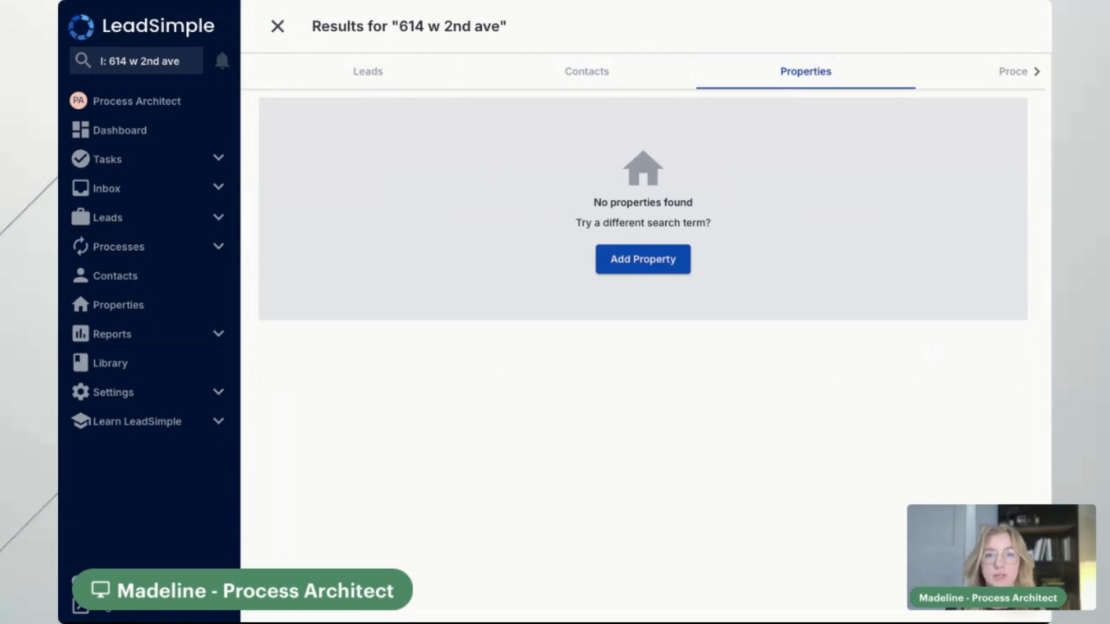
# Trim the address query down to the house number and search leads again
pyautogui.doubleClick(160, 61)
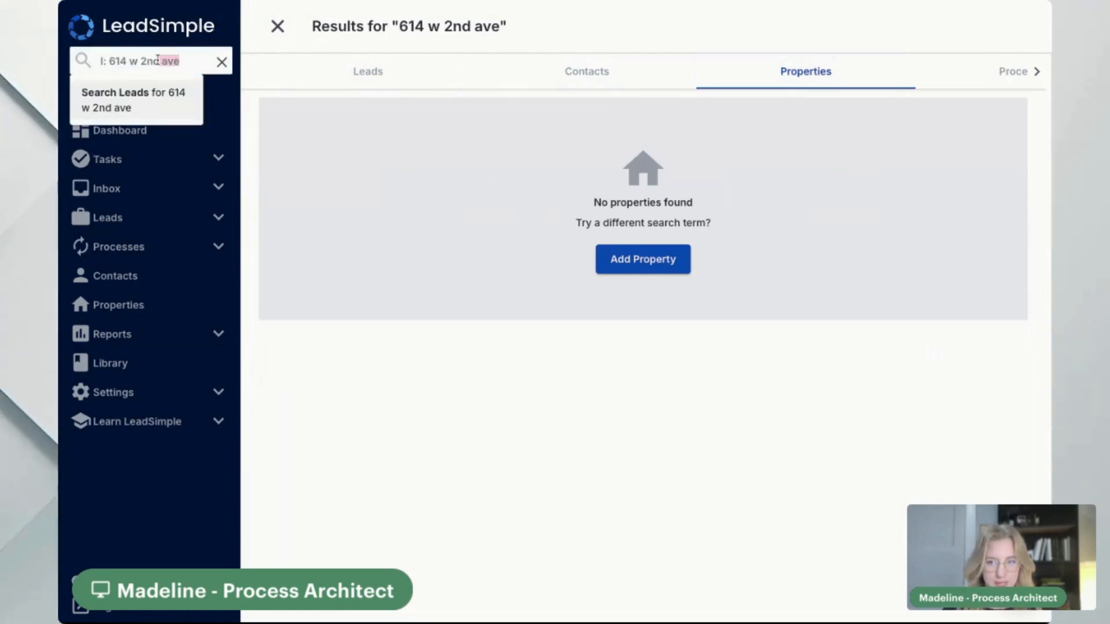
pyautogui.moveTo(158, 59); pyautogui.dragTo(126, 60)
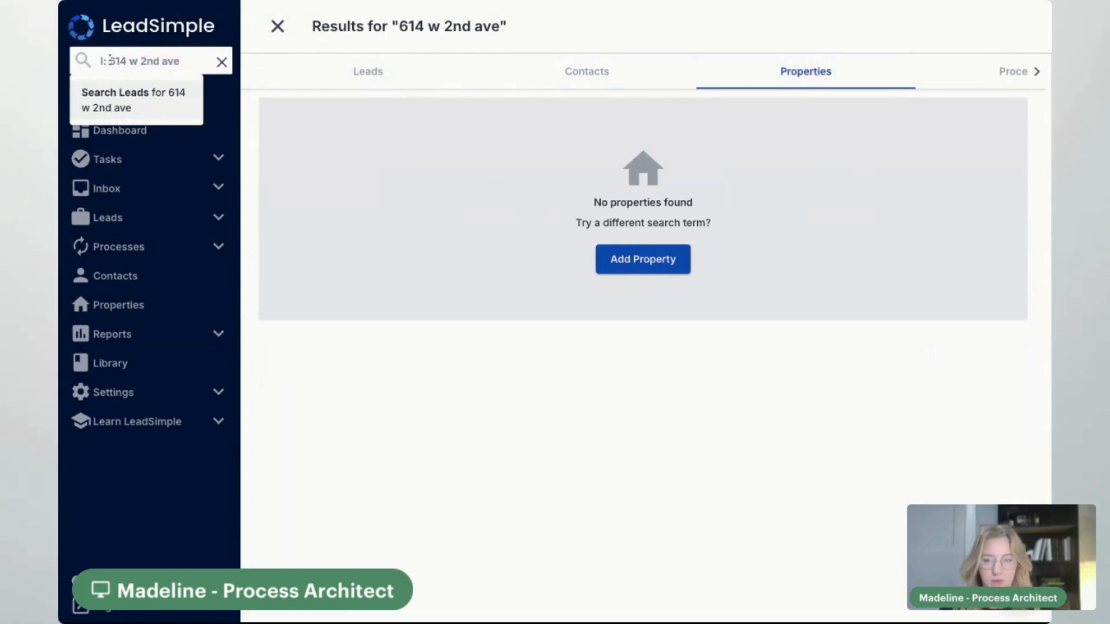
pyautogui.press('BackSpace')
pyautogui.press('BackSpace')
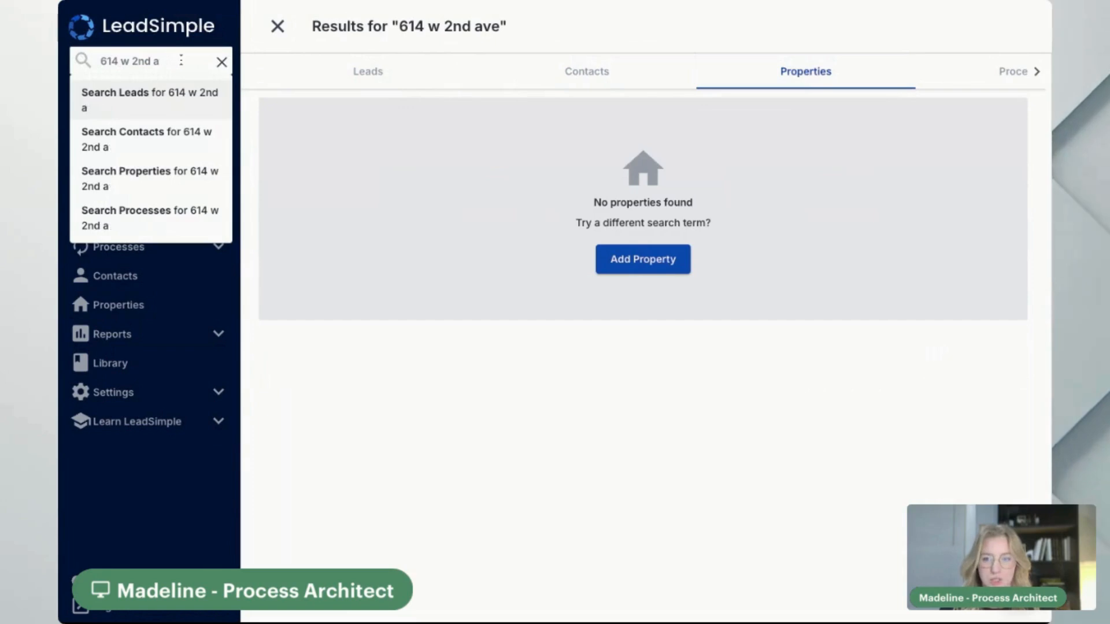
pyautogui.press('BackSpace')
pyautogui.press('BackSpace')
pyautogui.press('BackSpace')
pyautogui.press('BackSpace')
pyautogui.press('BackSpace')
pyautogui.press('BackSpace')
pyautogui.press('BackSpace')
pyautogui.press('BackSpace')
pyautogui.press('Return')
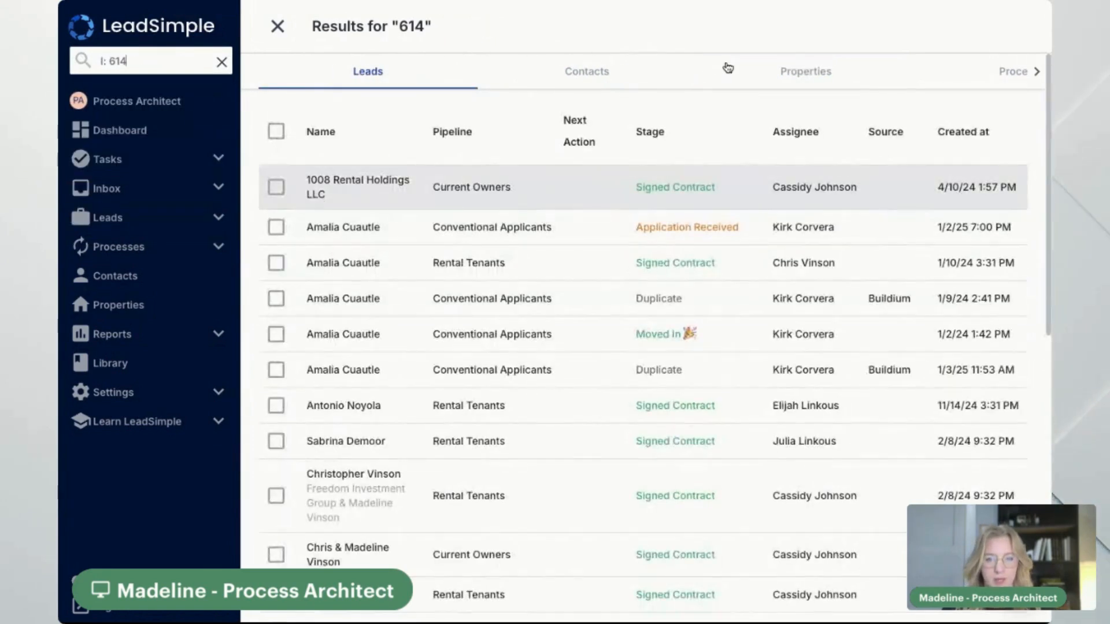
# Check the house number's contacts and two properties, then search the street's ordinal name instead
pyautogui.click(617, 78)
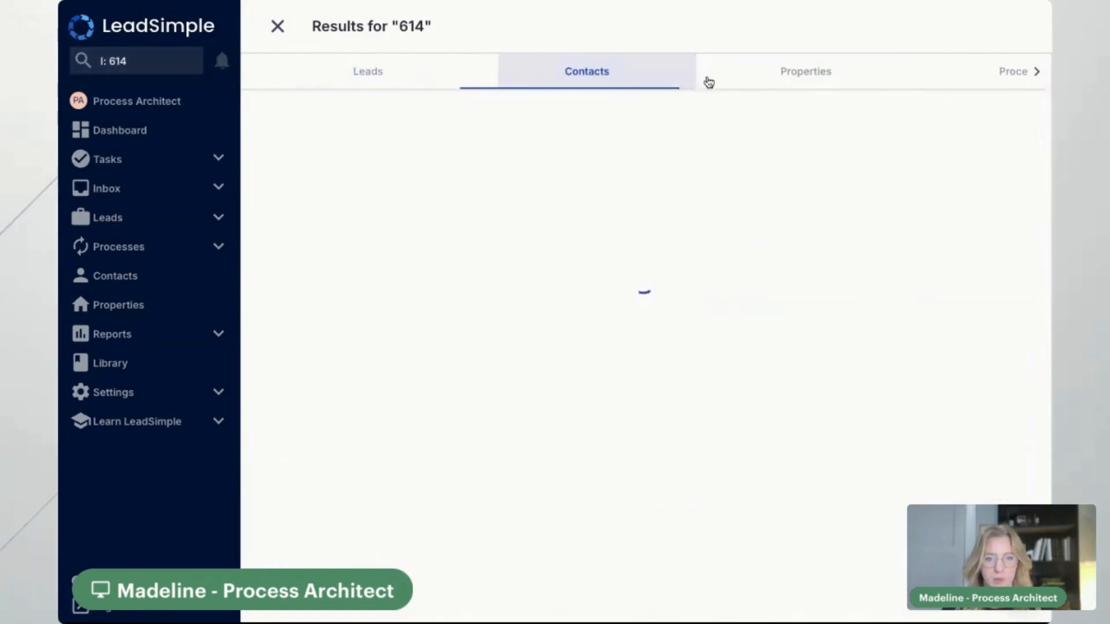
pyautogui.click(804, 78)
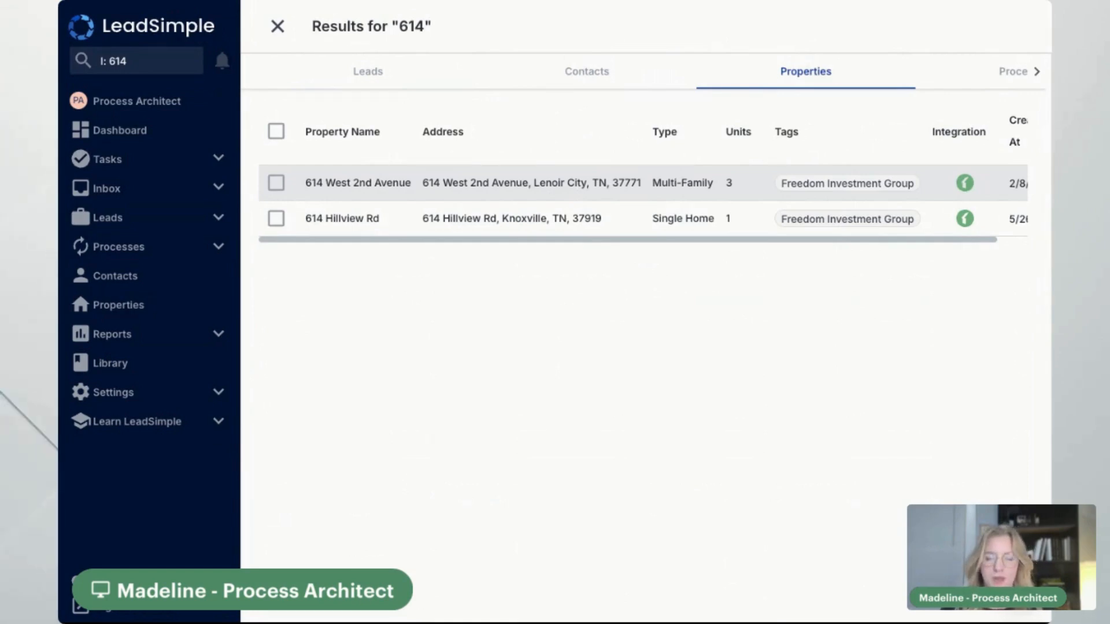
pyautogui.click(147, 58)
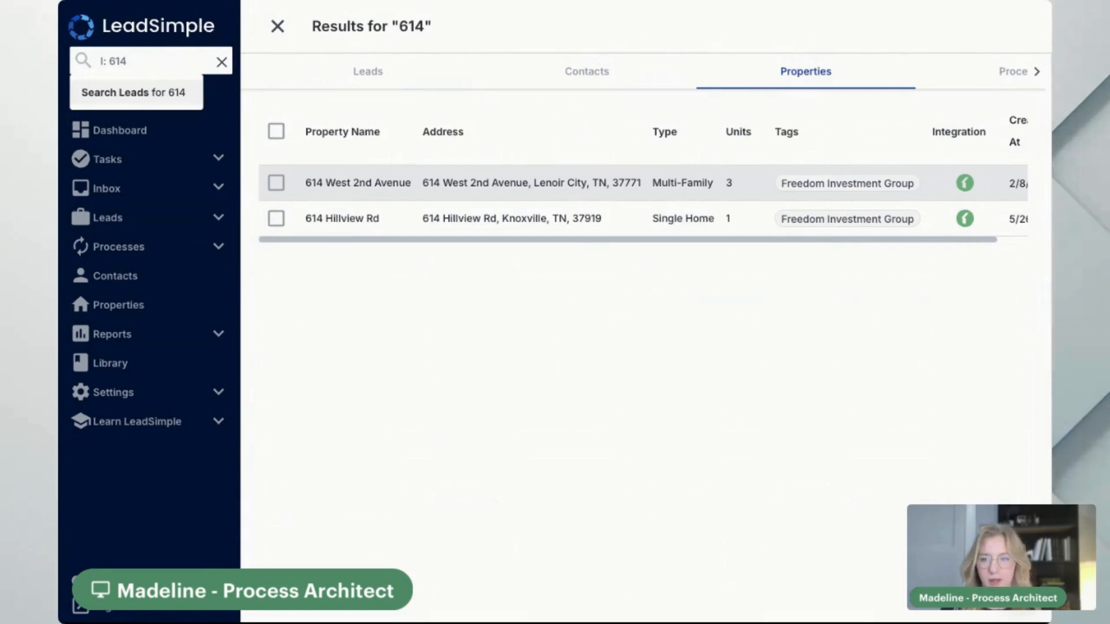
pyautogui.press('BackSpace')
pyautogui.press('BackSpace')
pyautogui.press('BackSpace')
pyautogui.press('BackSpace')
pyautogui.press('BackSpace')
pyautogui.press('BackSpace')
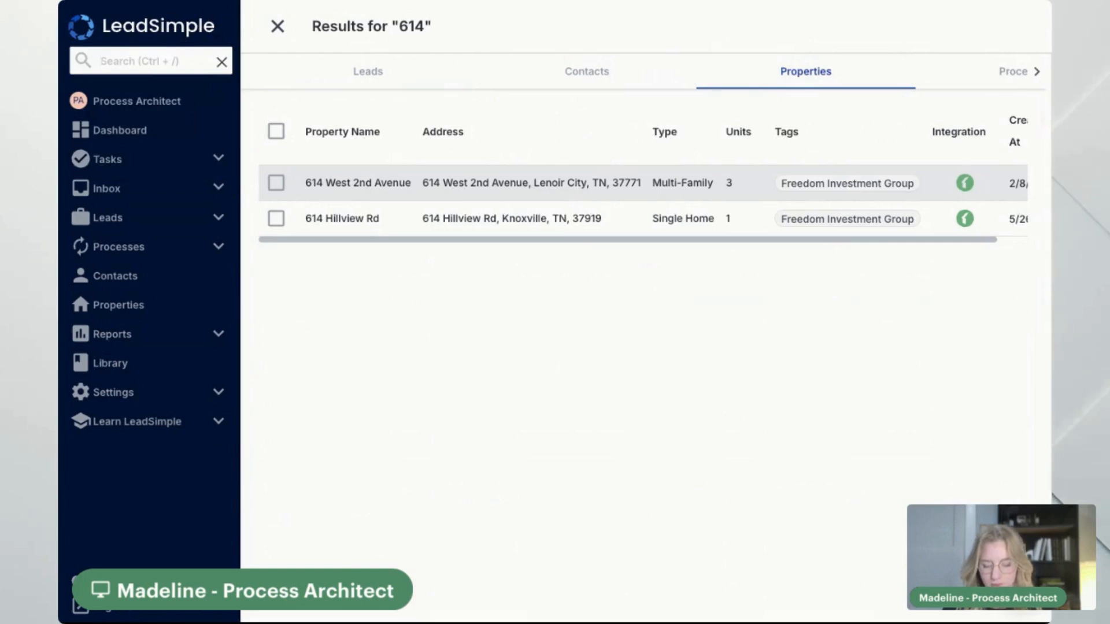
pyautogui.write('2nd')
pyautogui.press('Return')
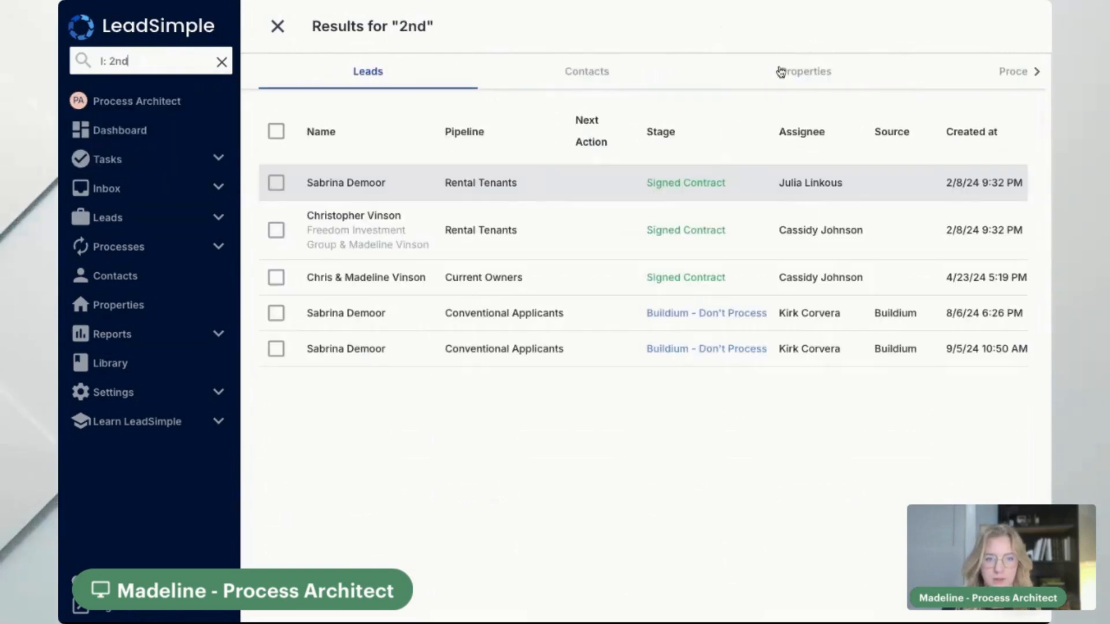
# Open one of the two matching 3-unit multi-family property records, browse it, and go back
pyautogui.click(781, 71)
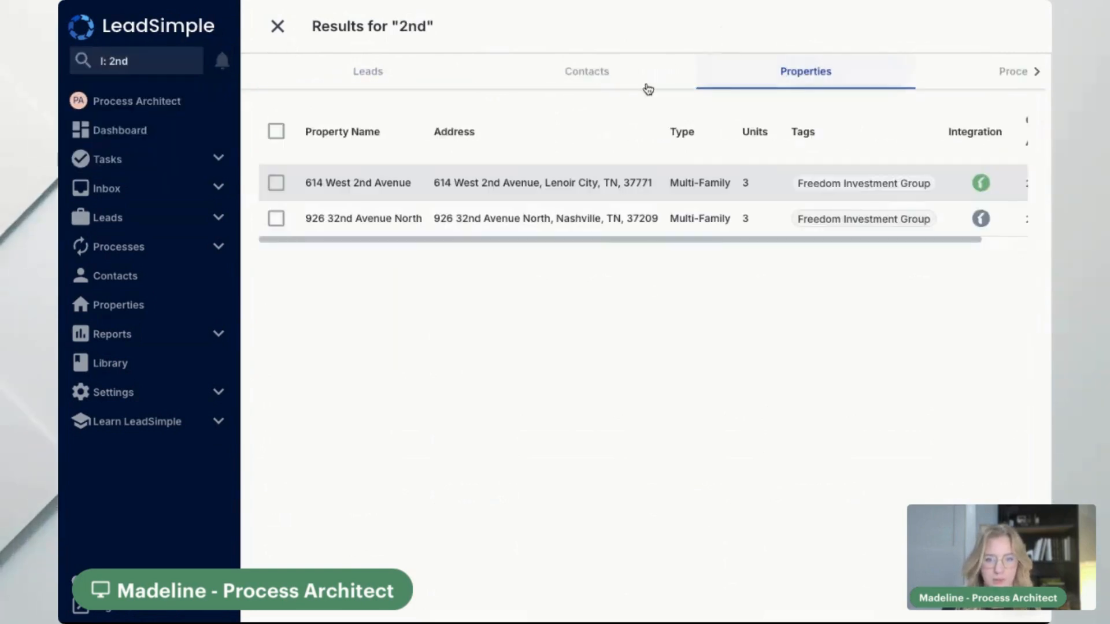
pyautogui.click(411, 191)
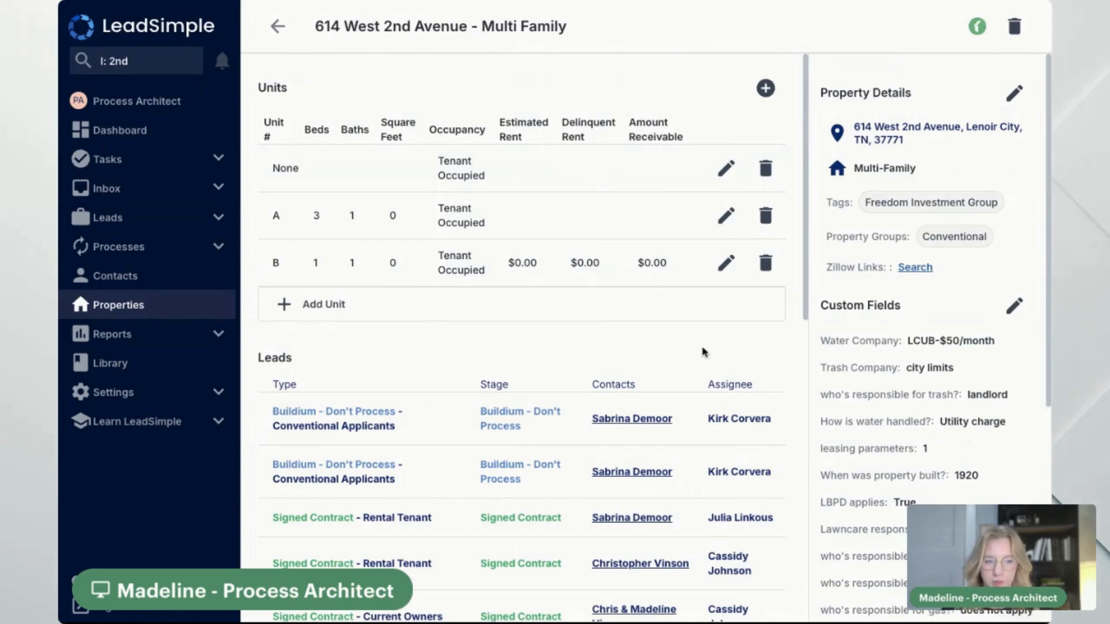
pyautogui.scroll(-1, 520, 336)
pyautogui.scroll(-8, 697, 306)
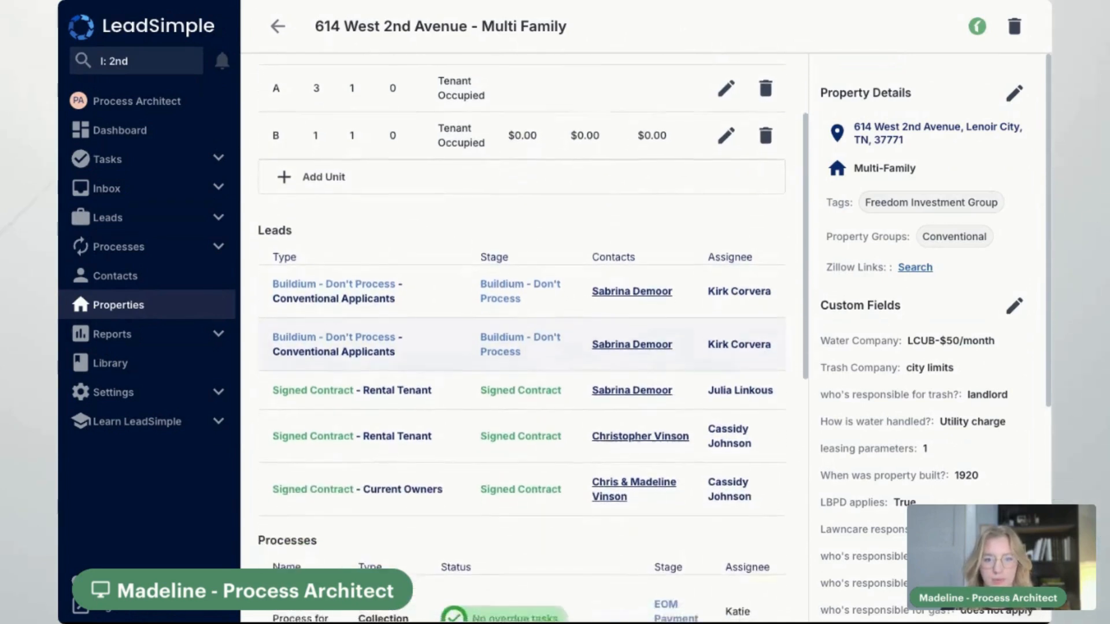
pyautogui.scroll(10, 696, 296)
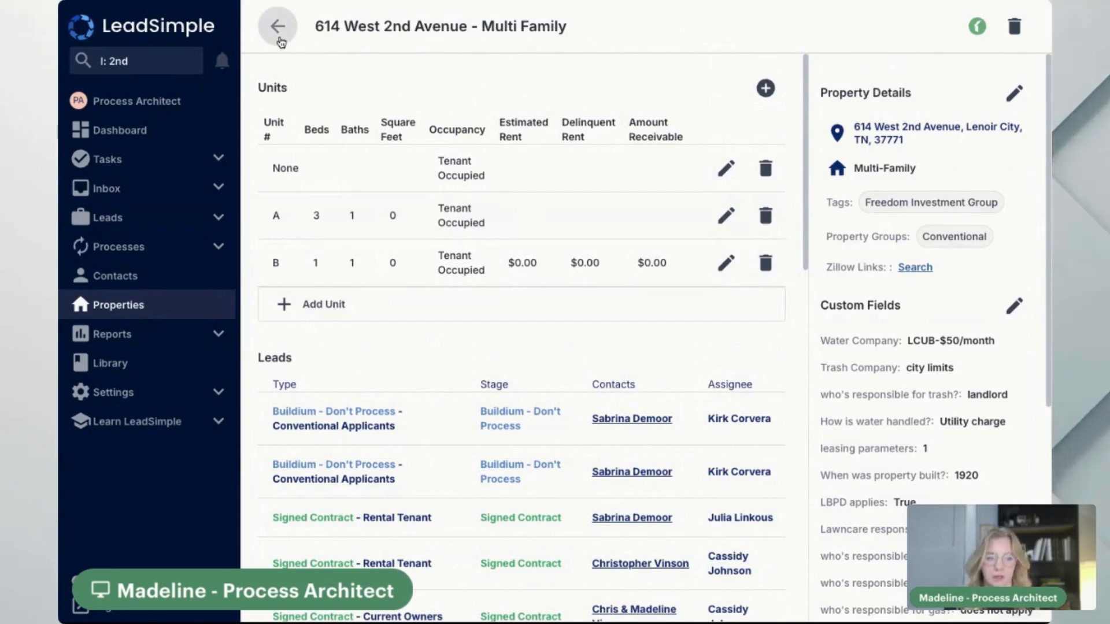
pyautogui.scroll(-7, 977, 321)
pyautogui.scroll(7, 977, 322)
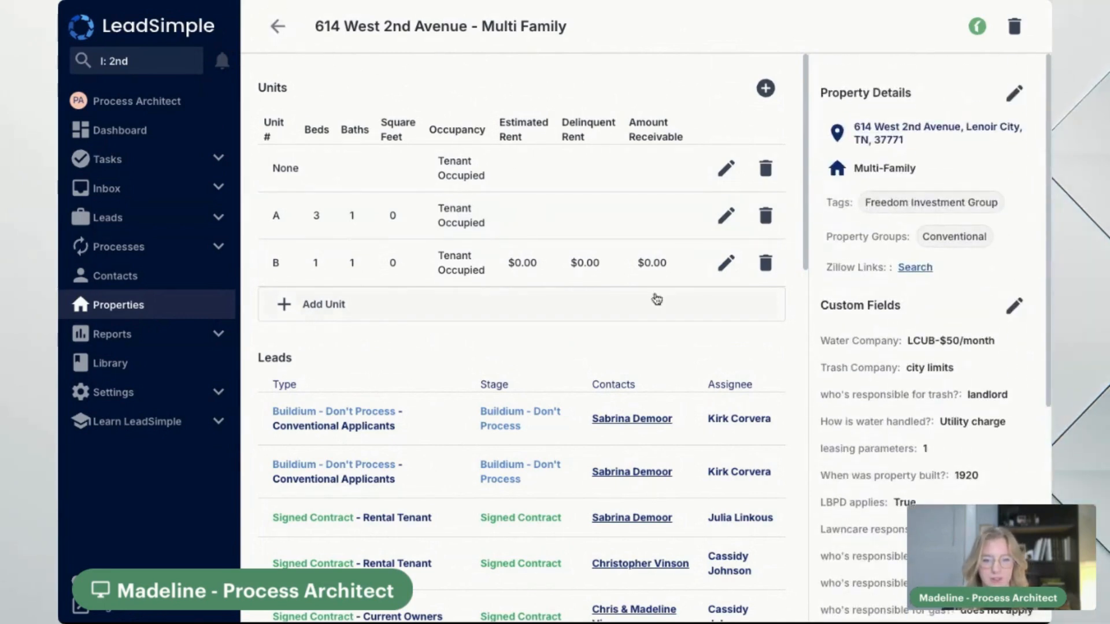
pyautogui.click(278, 27)
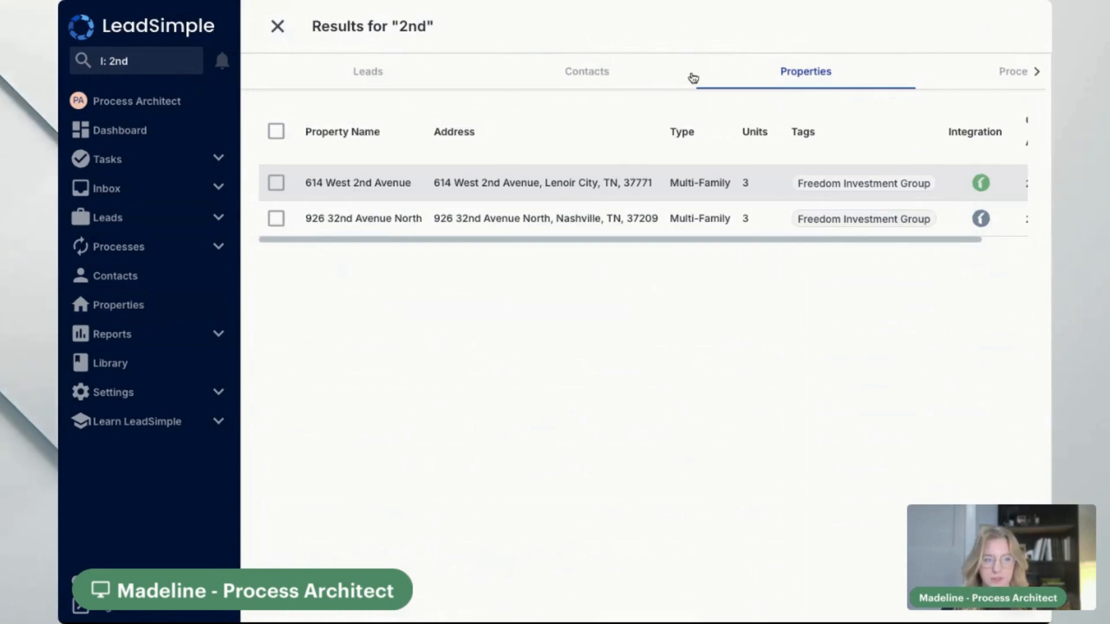
# Show the five matching processes, all tied to the same property, then select the query
pyautogui.hscroll(2, 693, 78)
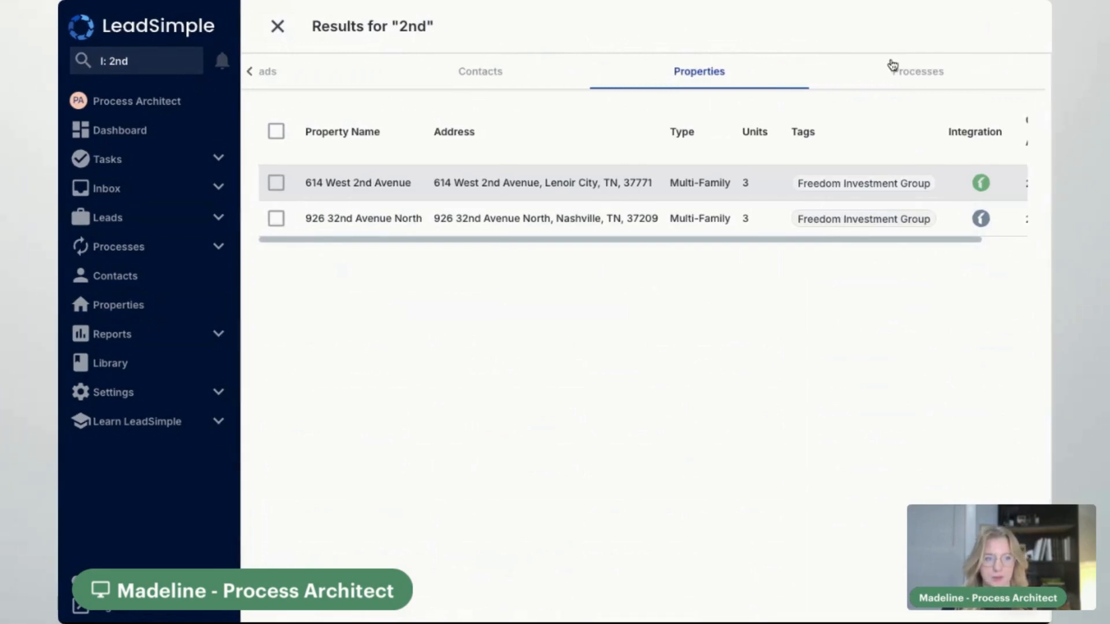
pyautogui.click(940, 79)
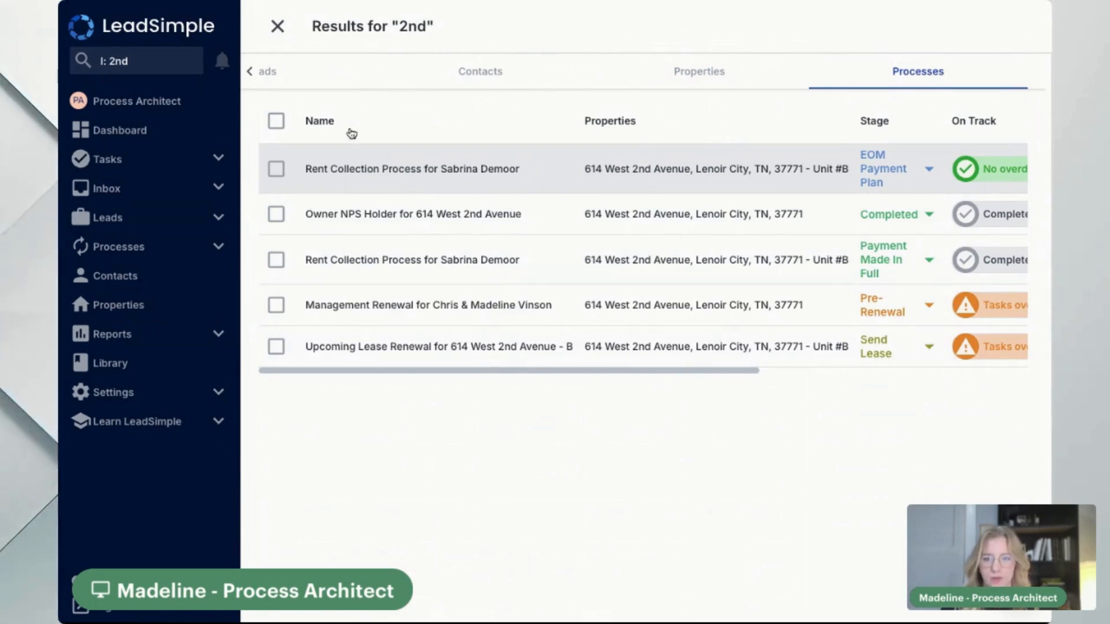
pyautogui.click(197, 68)
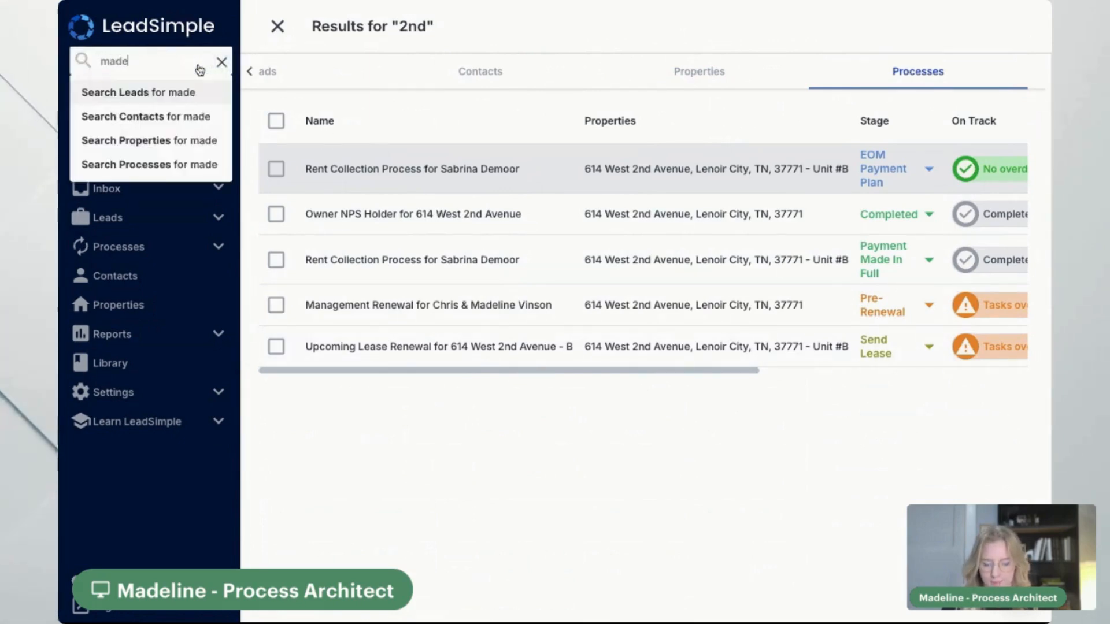
# Search a contact's name, review its one Management Renewal process, and close the results
pyautogui.press('Return')
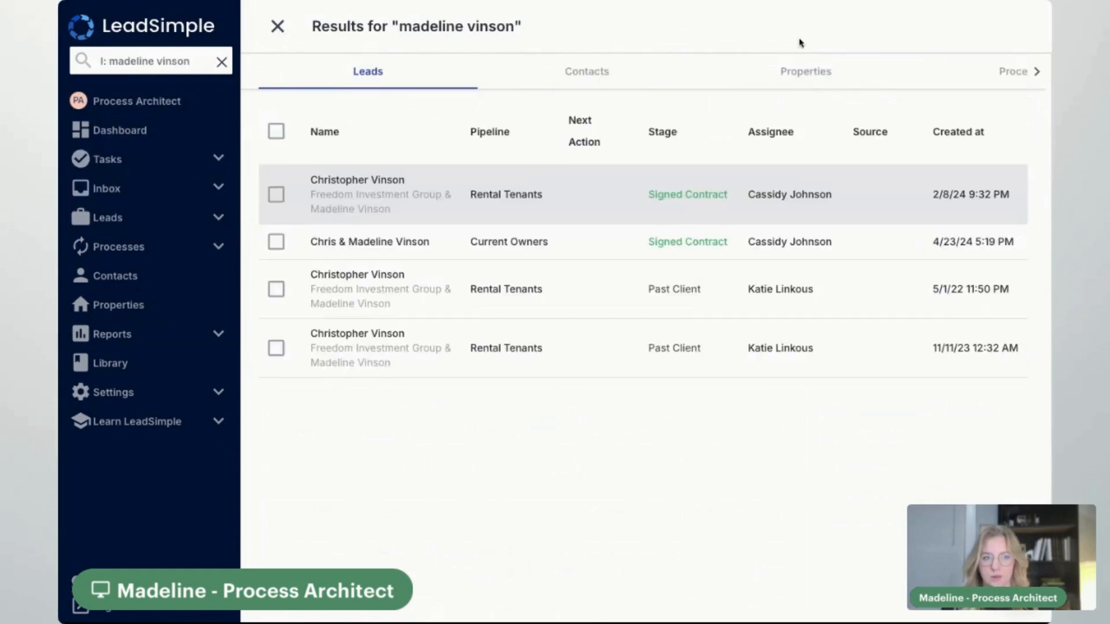
pyautogui.hscroll(3, 740, 67)
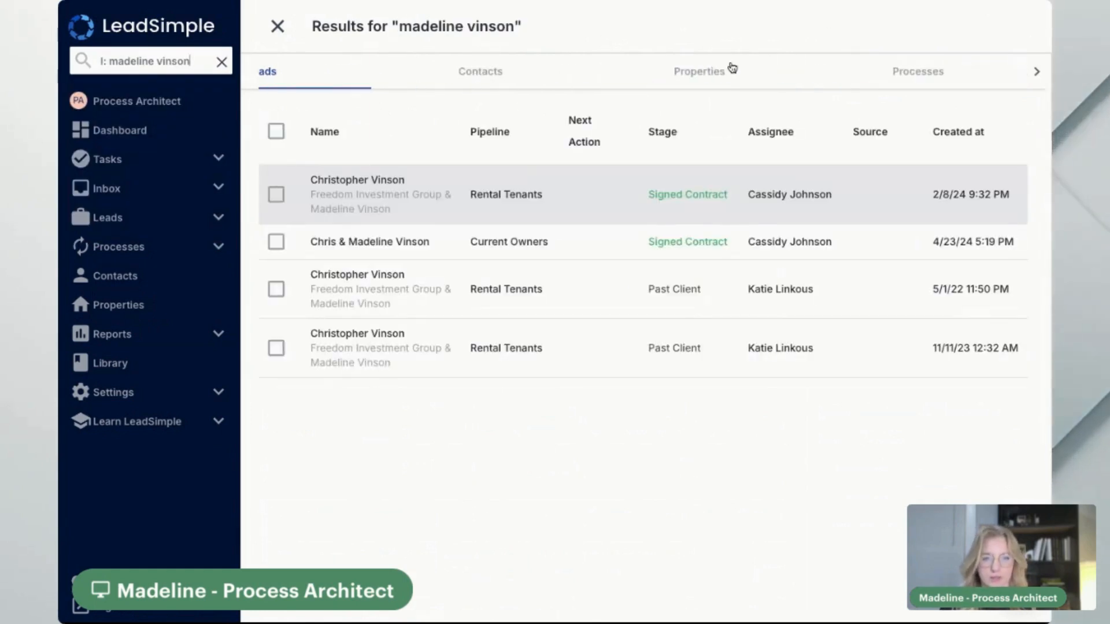
pyautogui.click(858, 64)
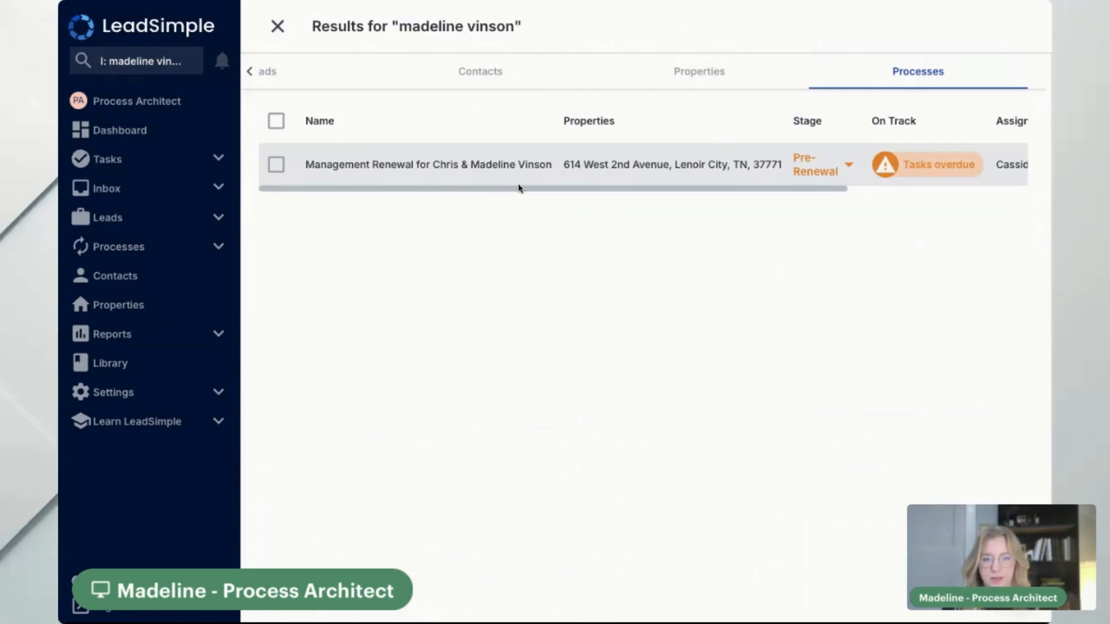
pyautogui.moveTo(520, 188); pyautogui.dragTo(414, 218)
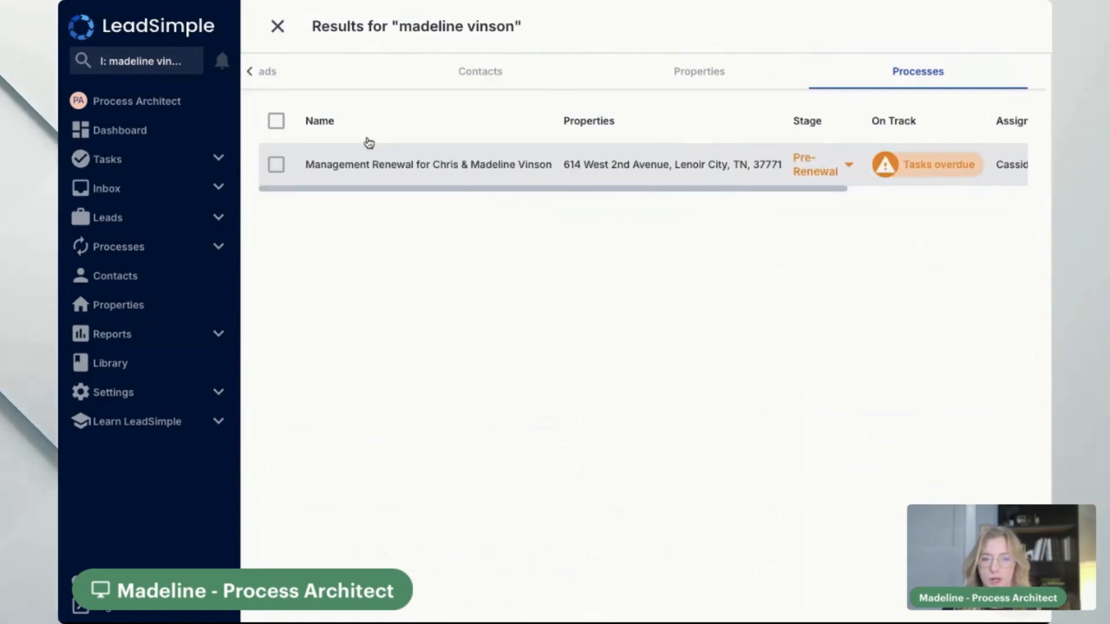
pyautogui.click(279, 28)
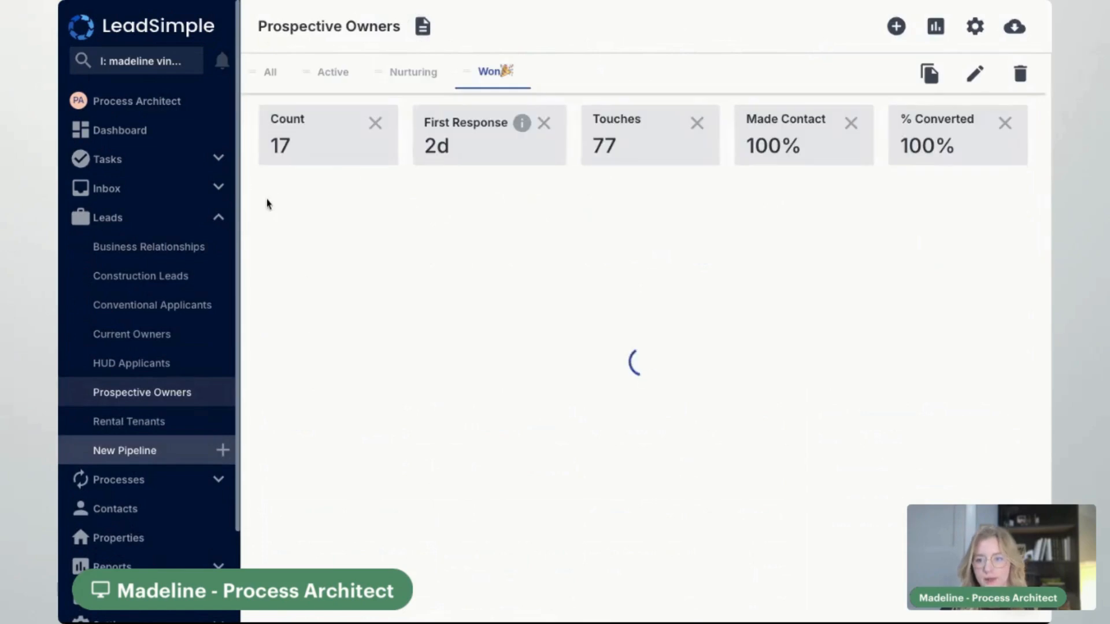